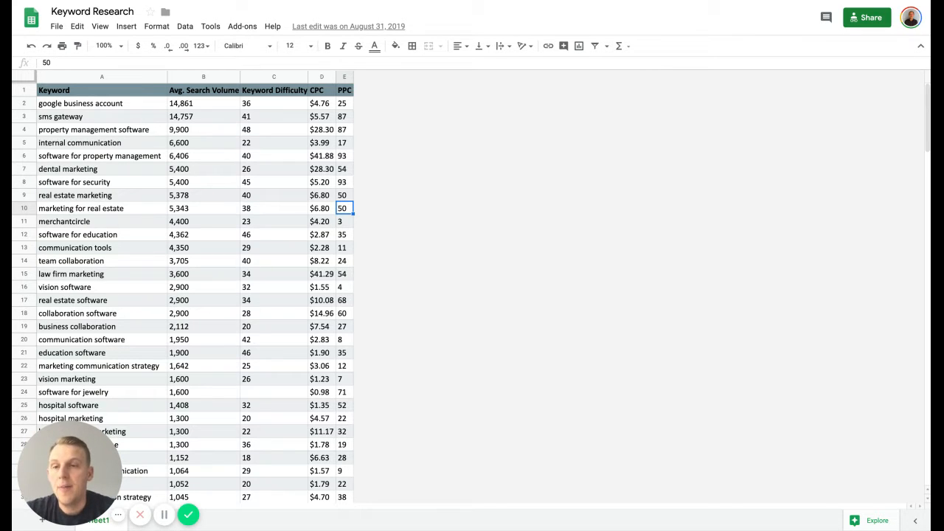
- Examine the first keywords in the list with their average search volumes and keyword difficulty scores
click(118, 104)
drag(113, 276, 113, 104)
click(126, 120)
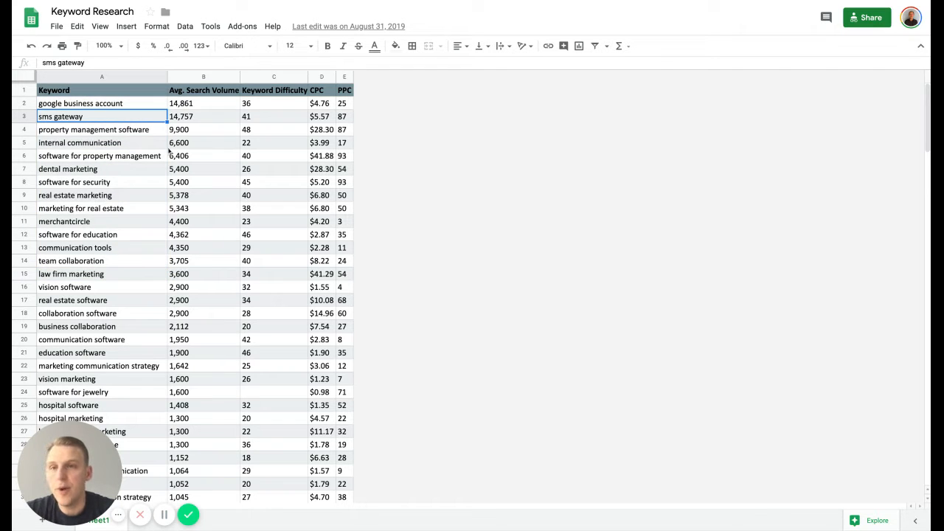
click(188, 109)
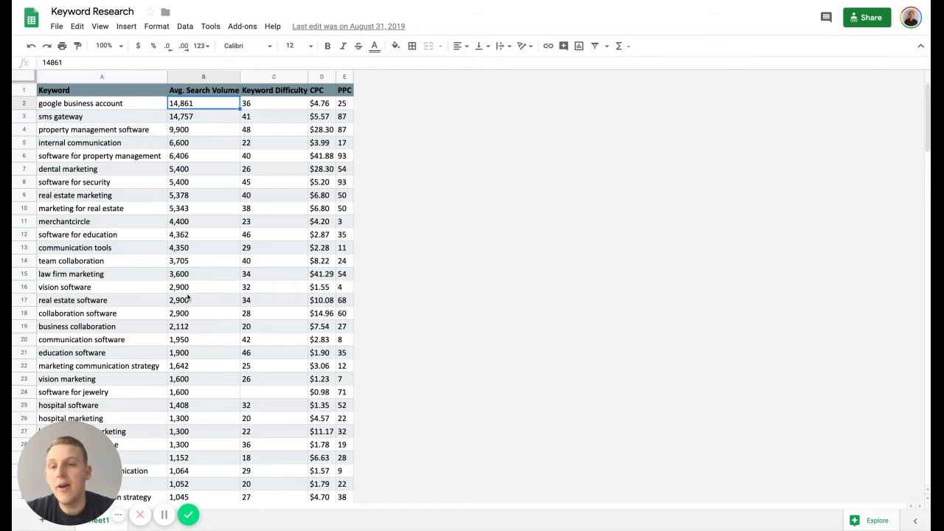
drag(188, 299, 190, 104)
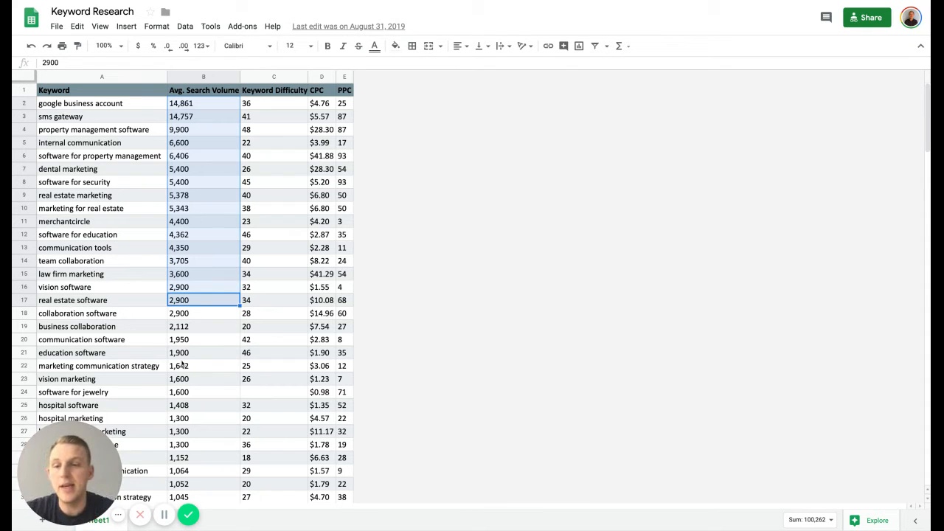
click(184, 250)
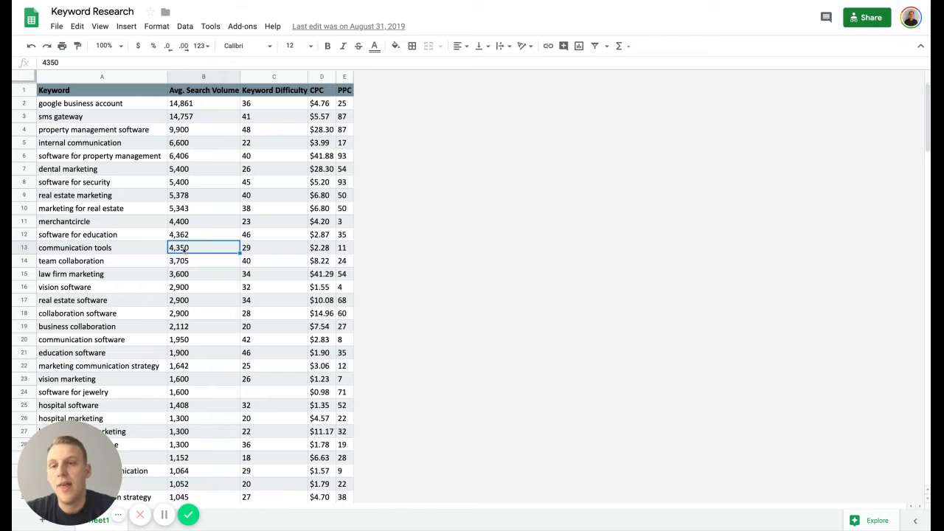
drag(186, 105, 187, 108)
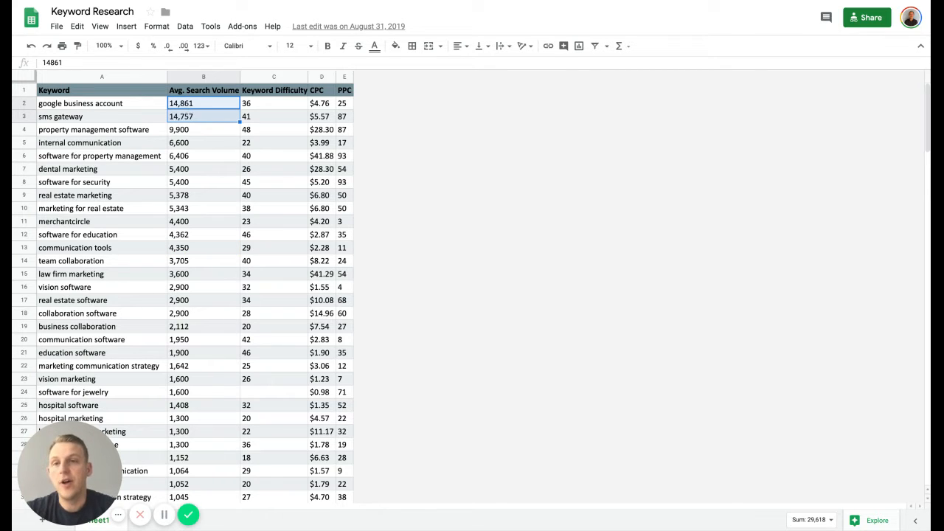
drag(257, 108, 258, 113)
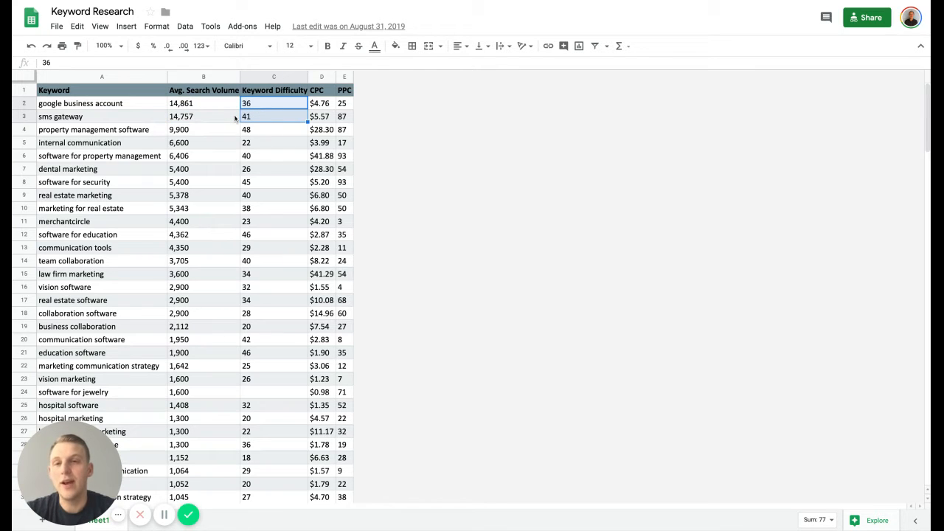
click(197, 132)
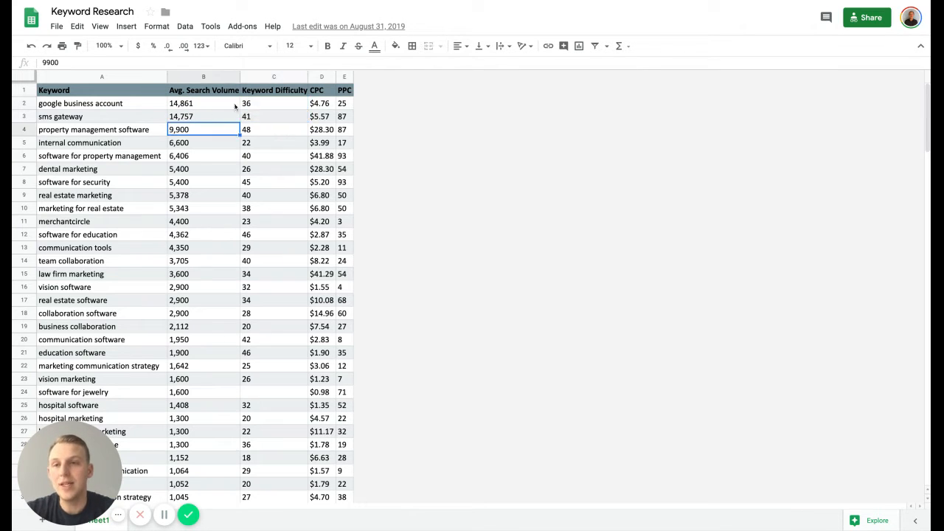
- Review the column headings and look over the CPC and PPC values of the first several keywords
click(255, 94)
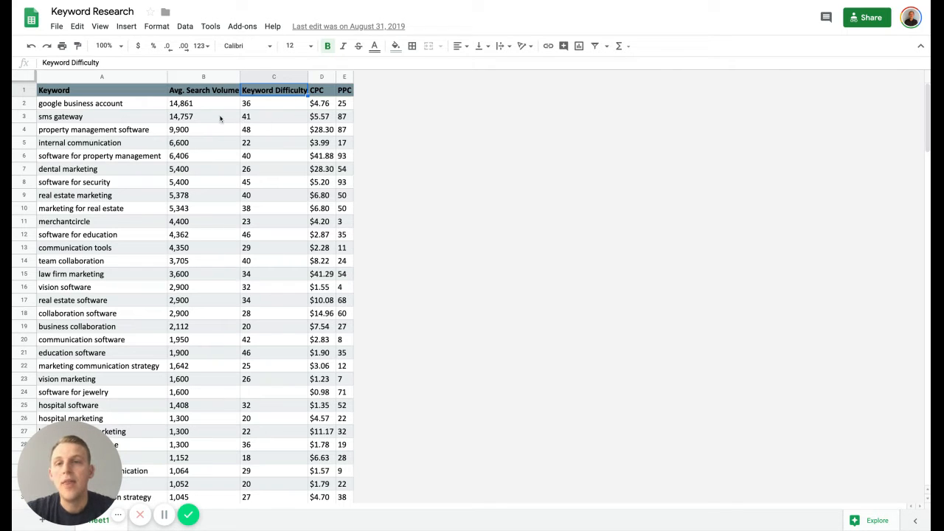
click(214, 94)
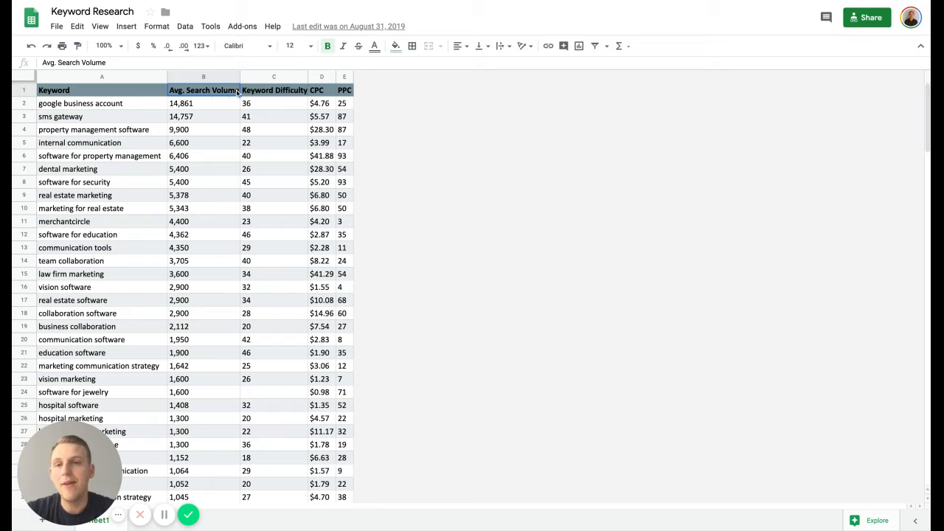
click(267, 91)
click(312, 90)
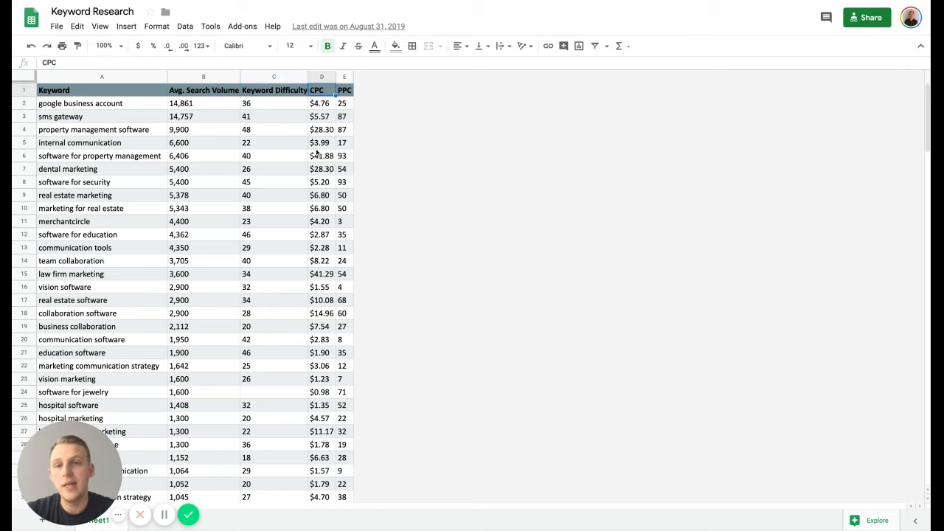
click(321, 104)
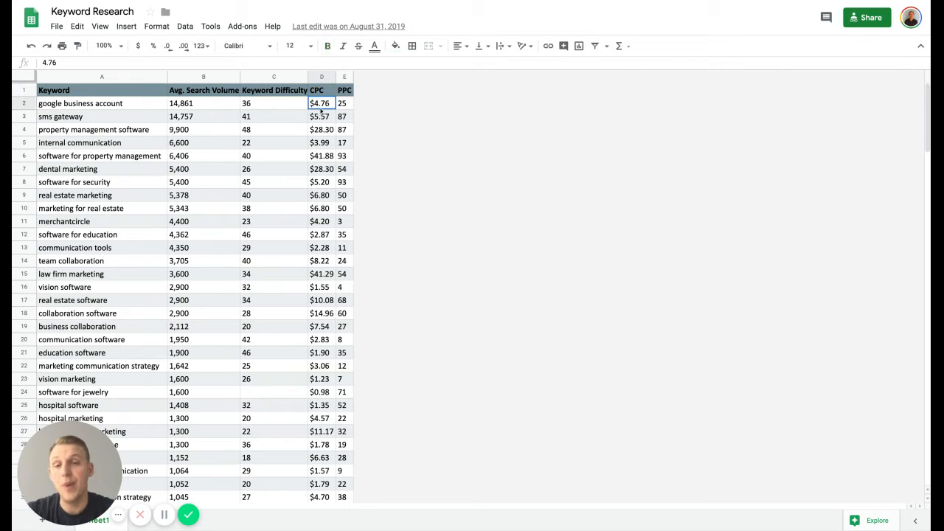
key(shift+Down)
key(shift+Down)
key(shift+Down)
key(shift+Down)
key(shift+Down)
key(shift+Down)
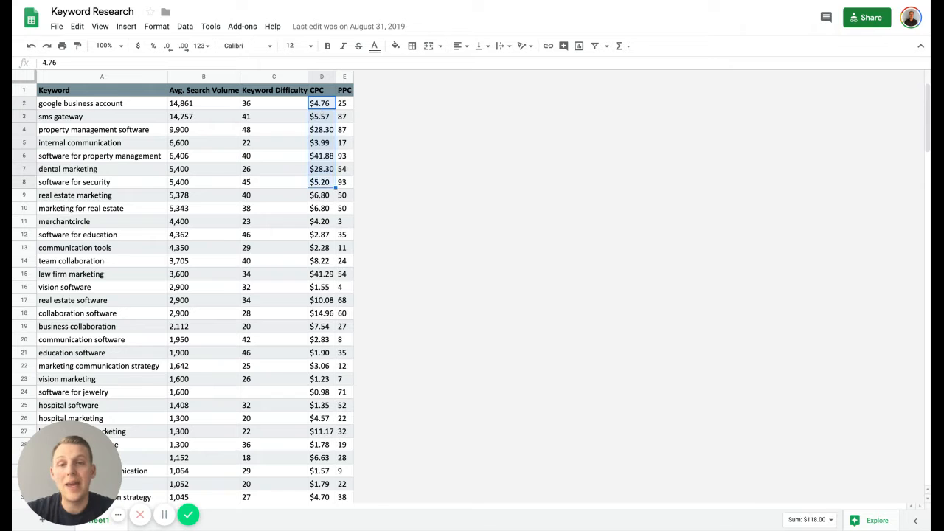
click(317, 144)
click(342, 107)
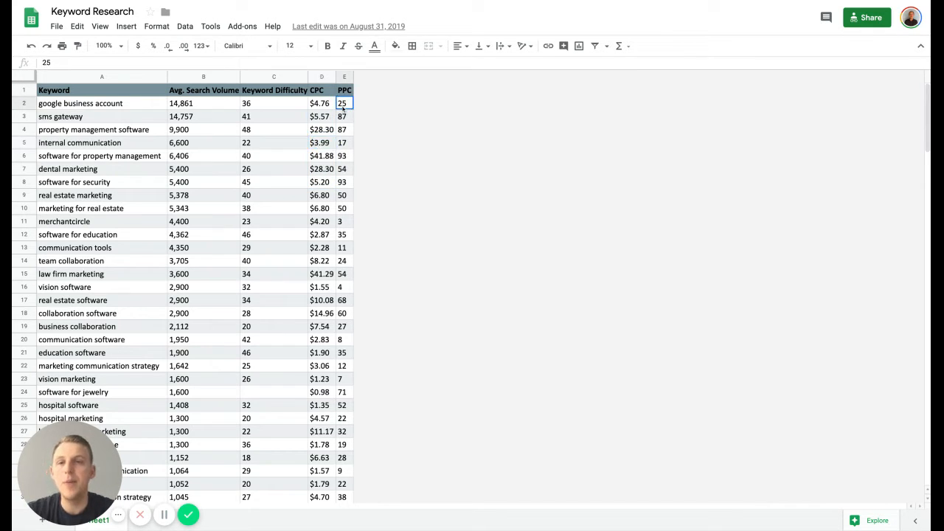
key(shift+Down)
key(shift+Down)
key(shift+Down)
key(shift+Down)
key(shift+Down)
key(shift+Down)
key(shift+Down)
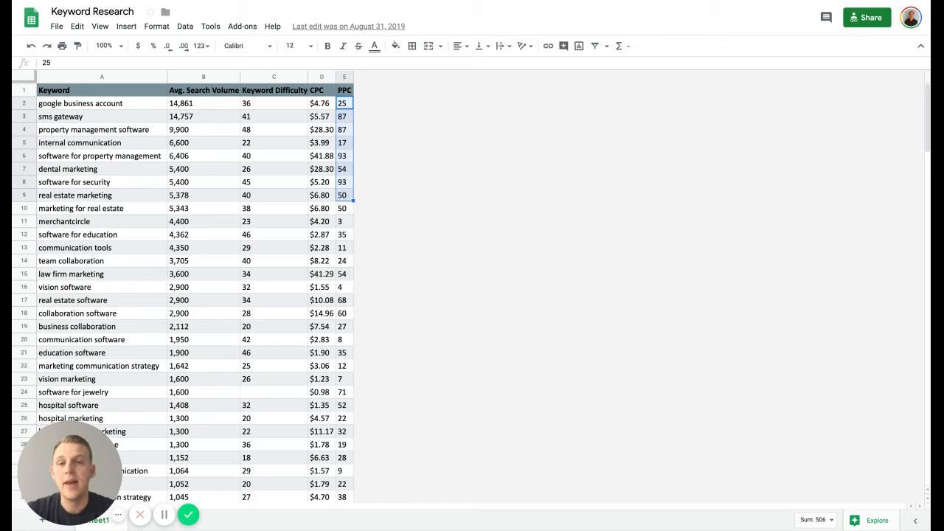
click(273, 132)
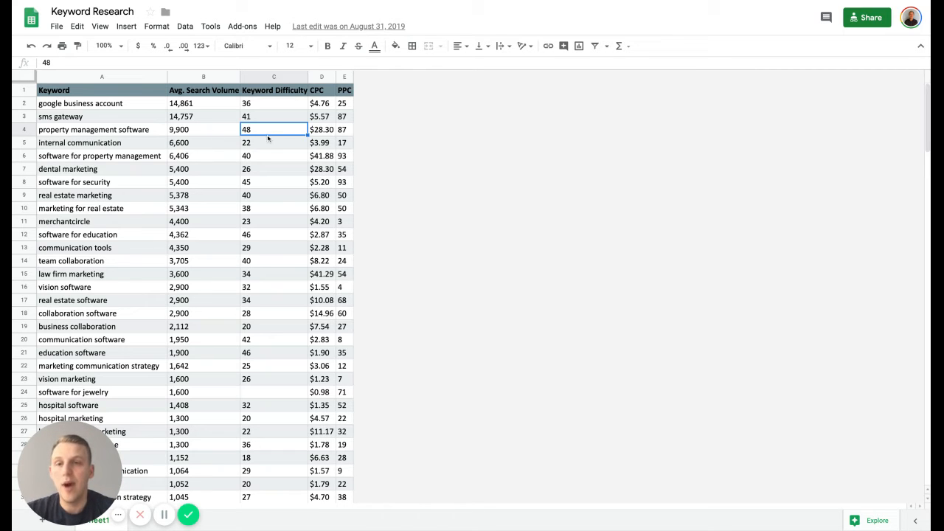
- Create a filter over columns A to E of the keyword table
click(102, 76)
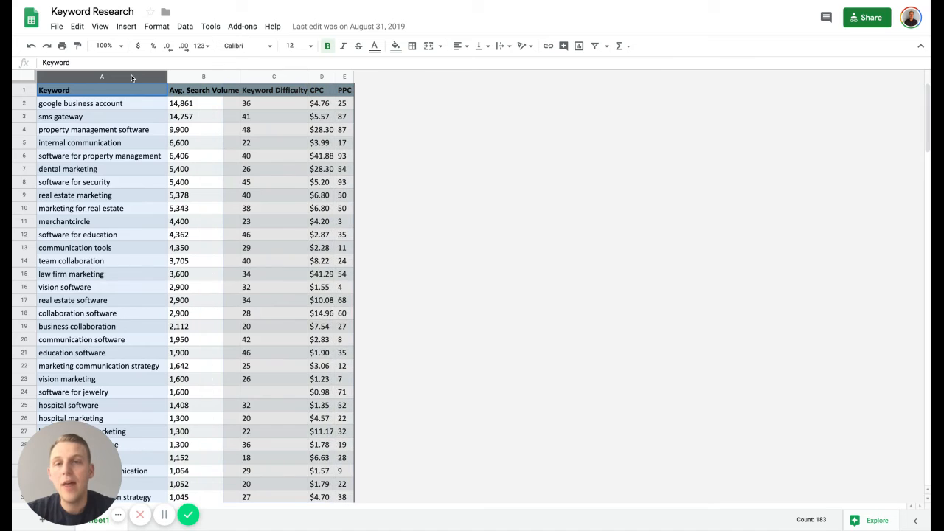
click(179, 80)
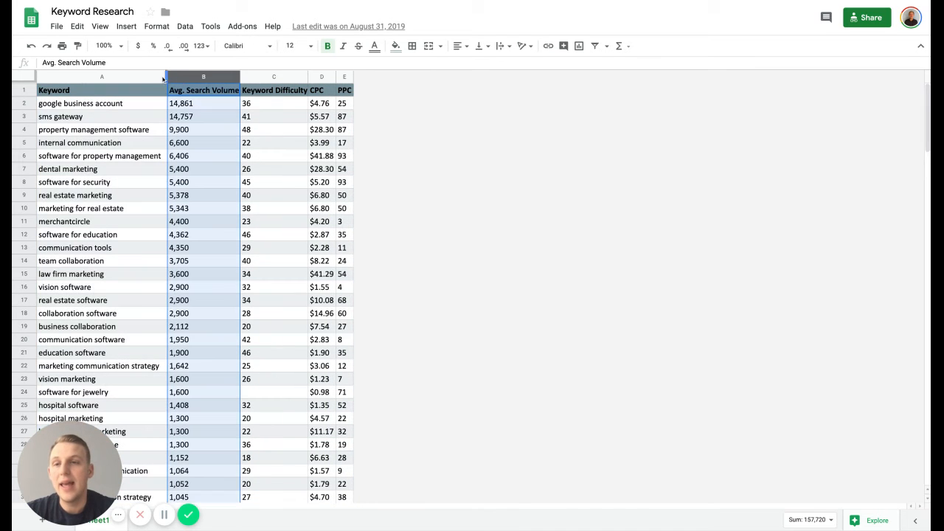
click(140, 78)
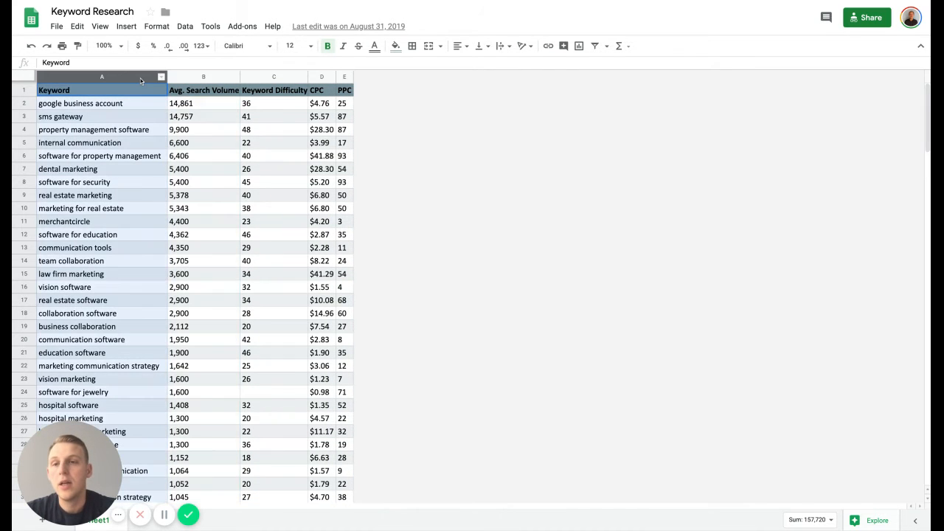
key(shift+Right)
key(shift+Right)
key(shift+Right)
key(shift+Right)
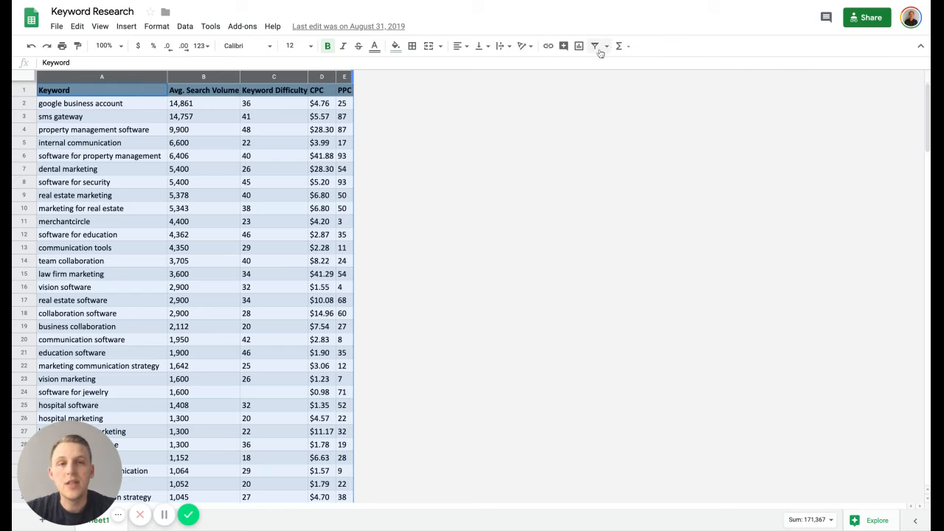
click(595, 46)
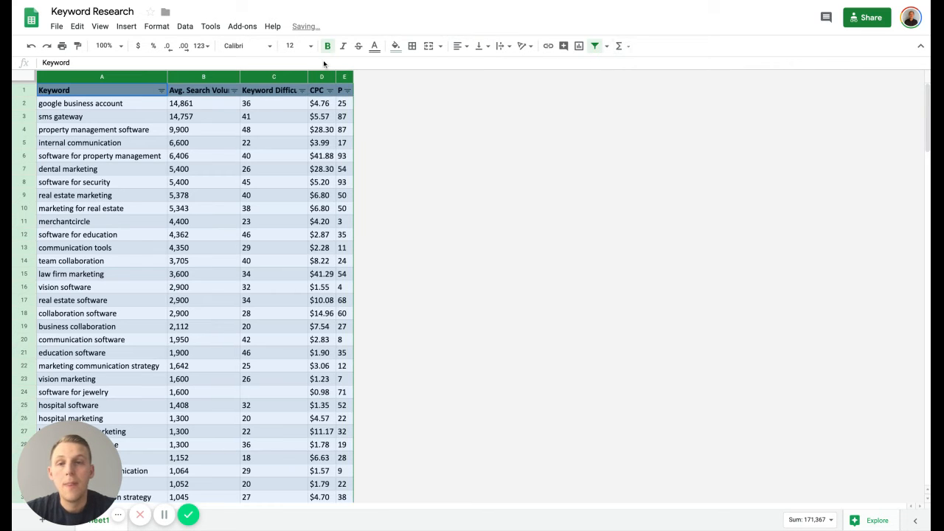
- Sort the table by Keyword Difficulty, first Z → A and finally A → Z
click(302, 90)
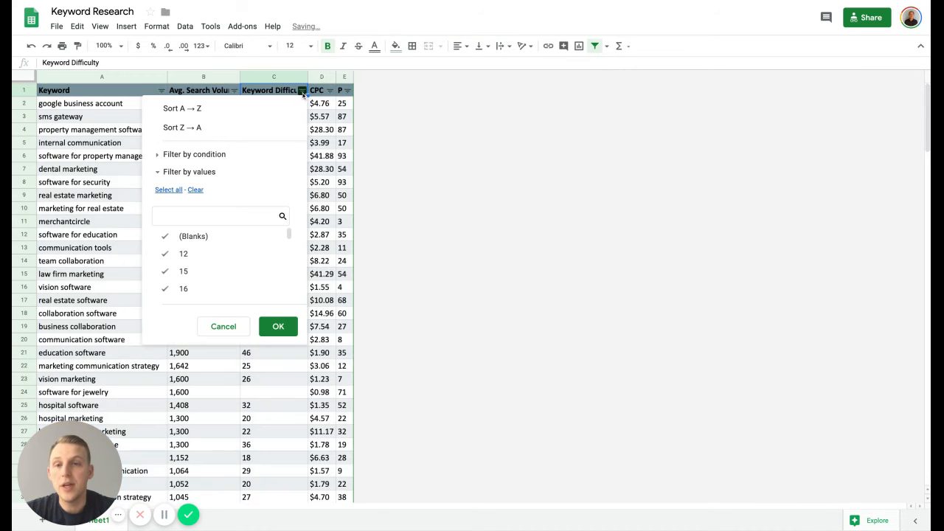
click(247, 128)
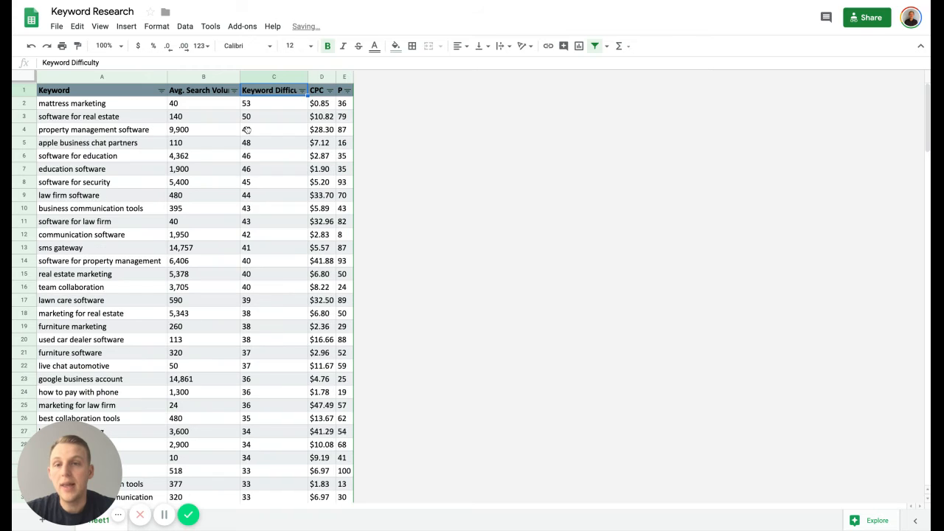
click(302, 90)
click(214, 111)
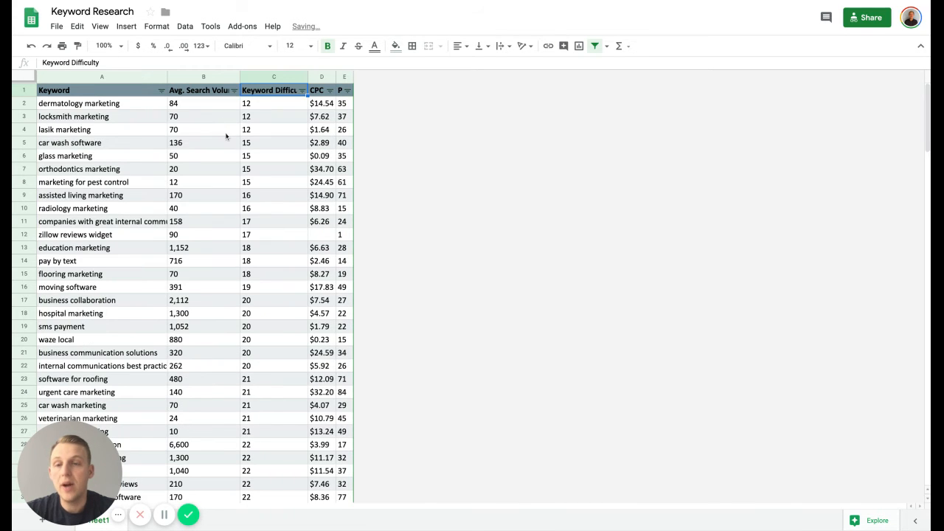
- Examine the lowest-difficulty keywords and compare their search volumes, including the education marketing row
click(184, 108)
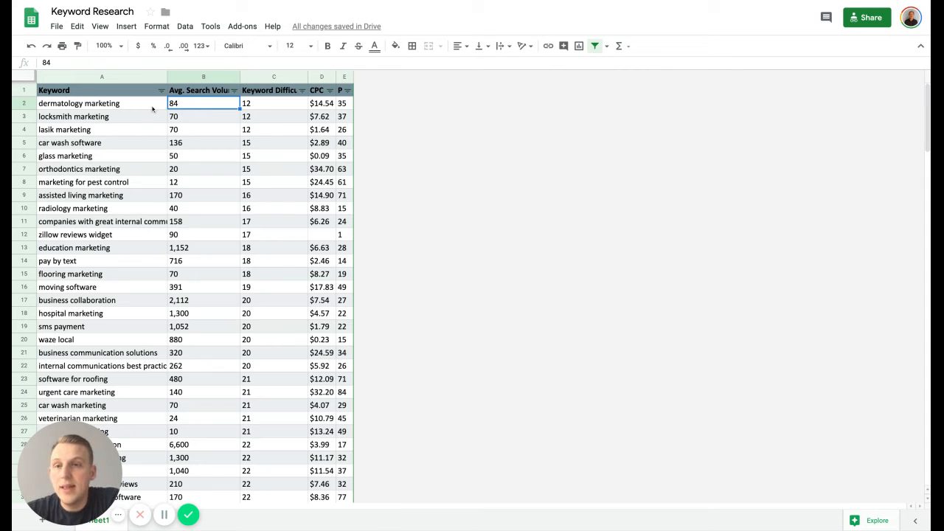
click(259, 103)
key(shift+Down)
key(shift+Down)
key(shift+Down)
key(shift+Down)
key(shift+Down)
key(shift+Down)
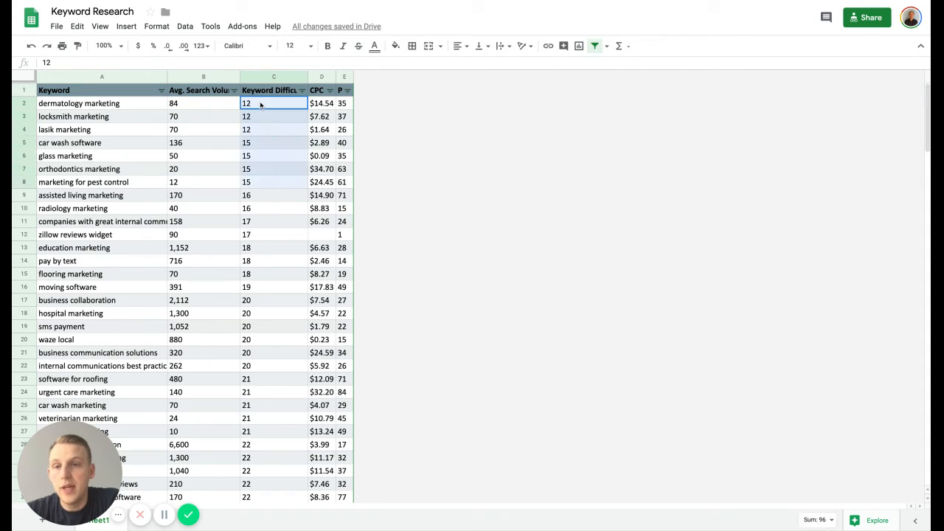
key(shift+Down)
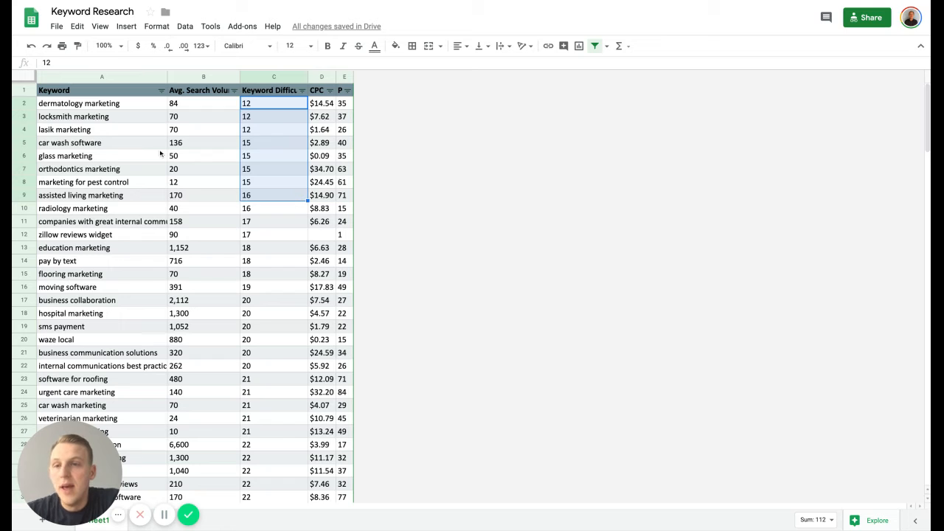
click(217, 250)
key(shift+Right)
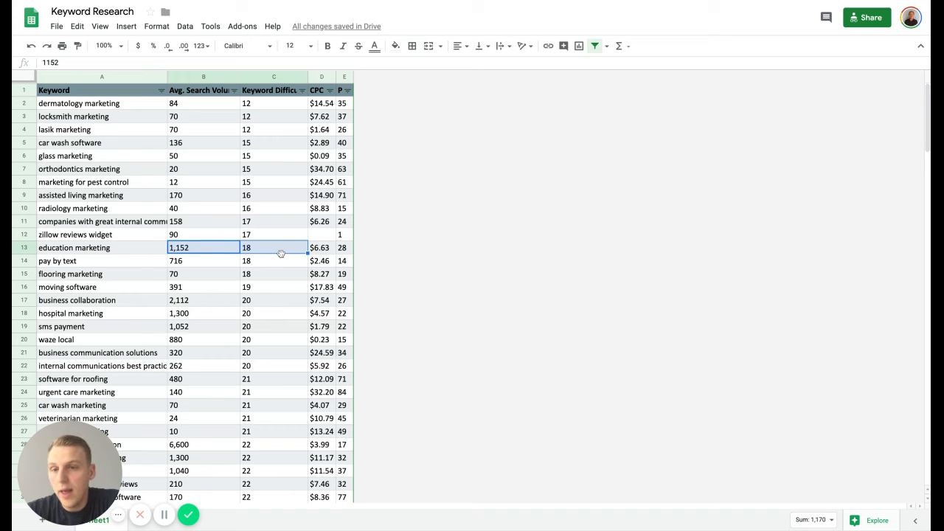
scroll(223, 253, down, 1)
scroll(223, 254, up, 1)
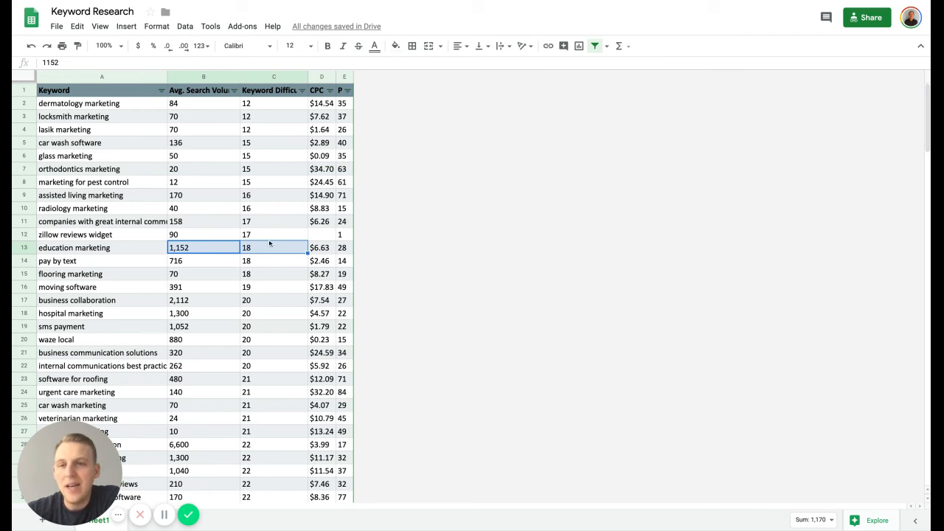
- Insert one empty column to the right of the PPC column
click(137, 249)
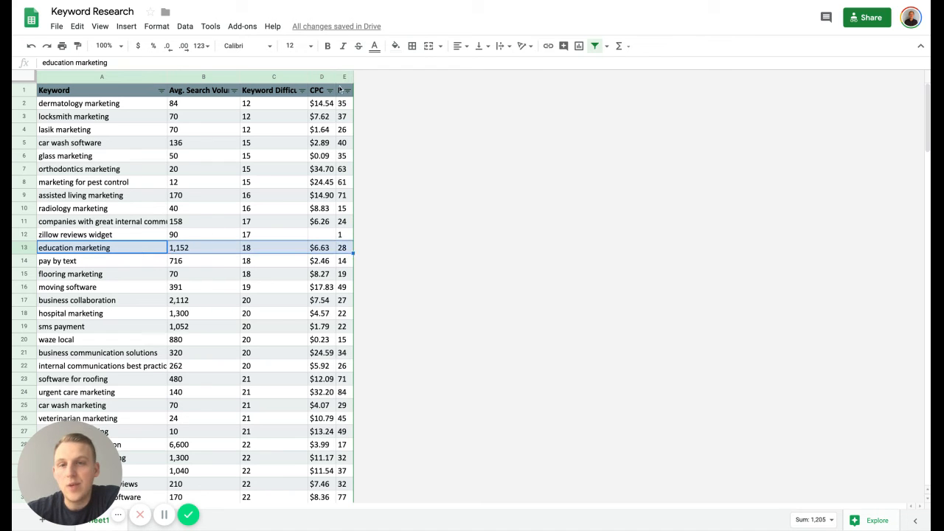
right_click(344, 78)
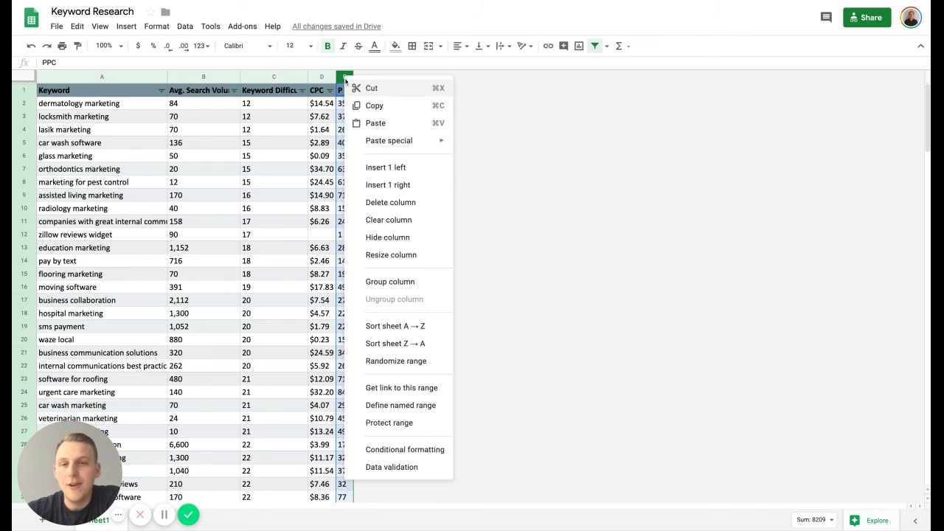
click(374, 186)
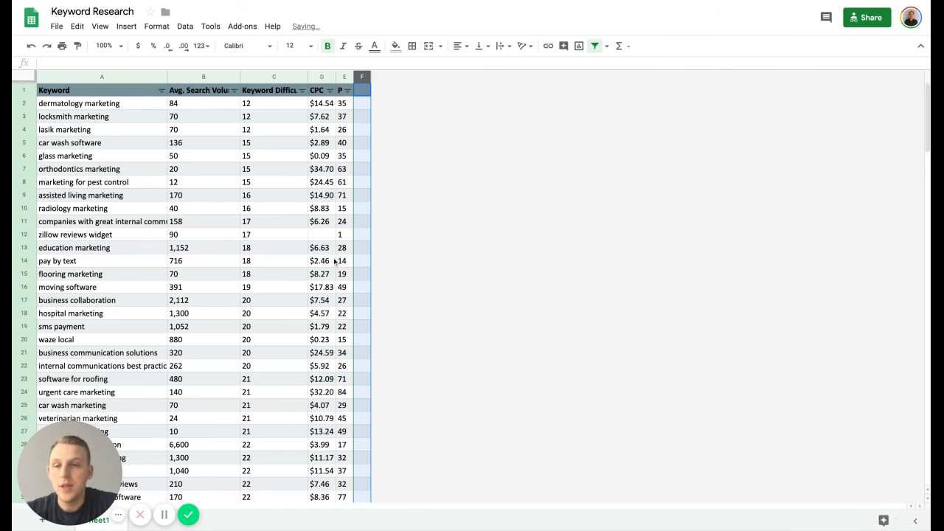
- In column F, mark education marketing with X, and business collaboration, hospital marketing, sms payment and waze local with x
click(361, 249)
text(X)
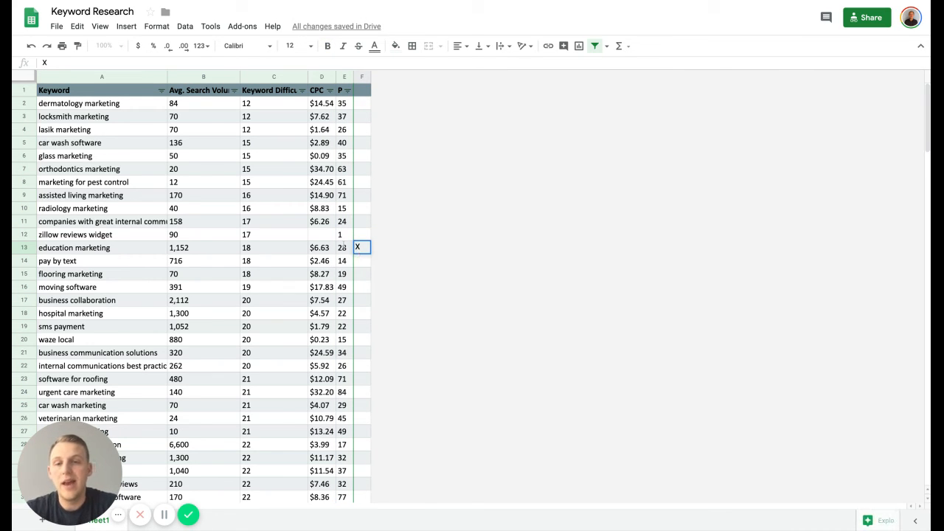
key(Return)
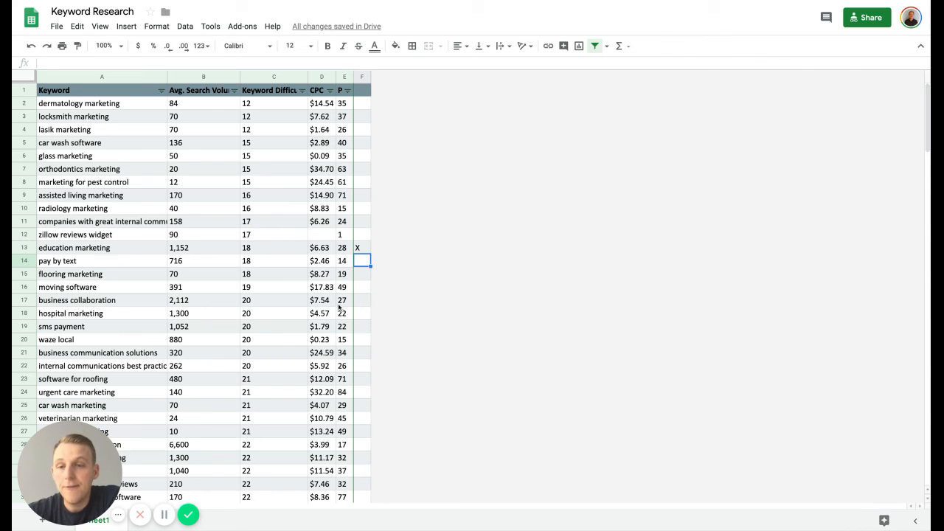
click(361, 301)
text(x)
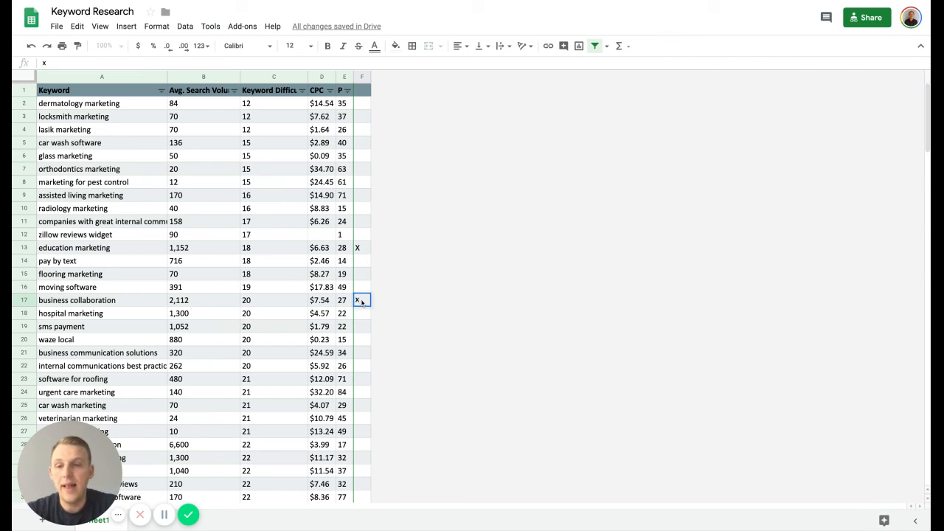
key(Return)
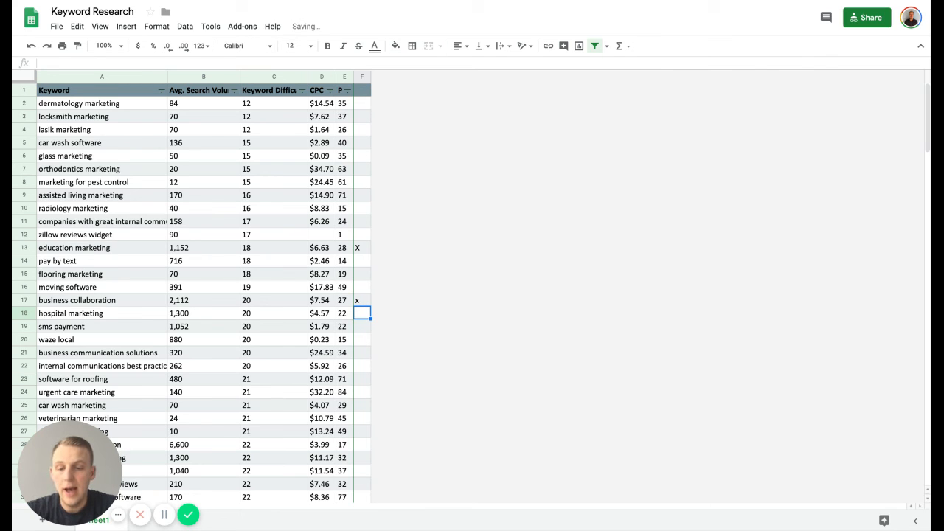
text(x)
key(Return)
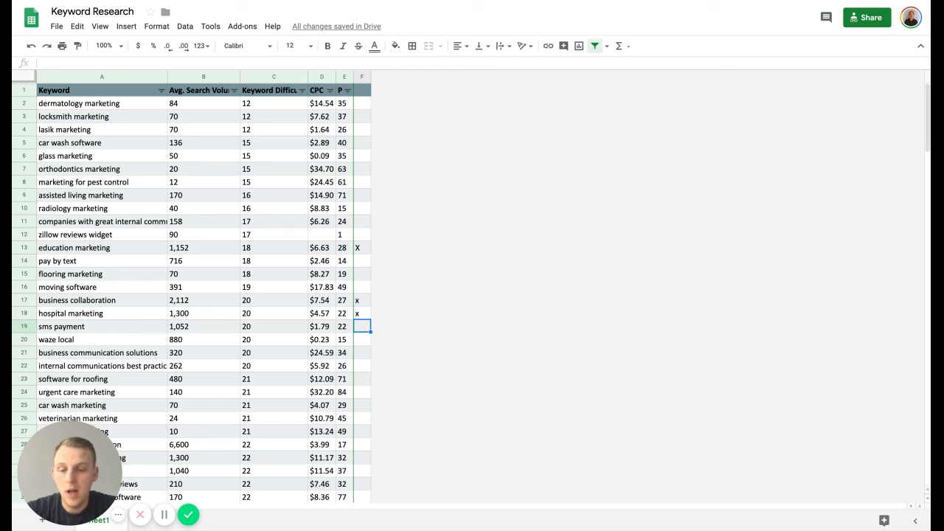
text(x)
key(Return)
text(x)
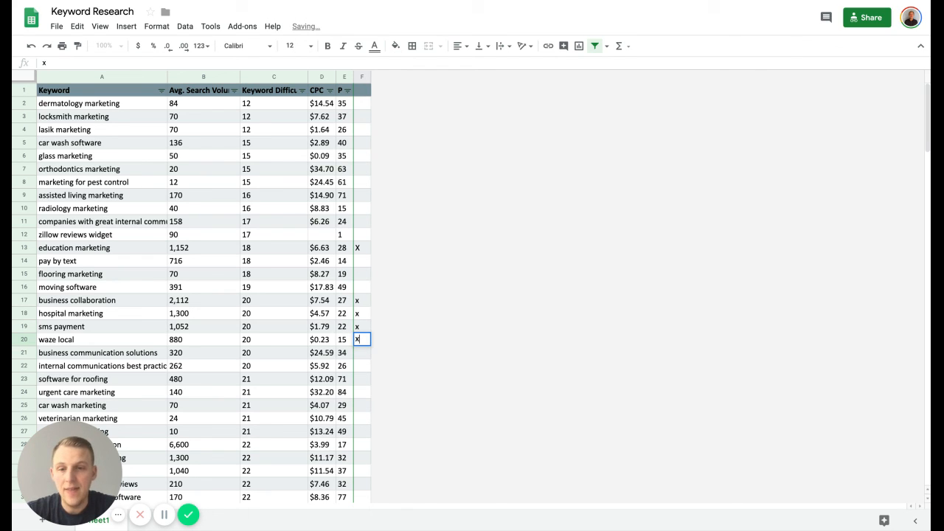
click(291, 201)
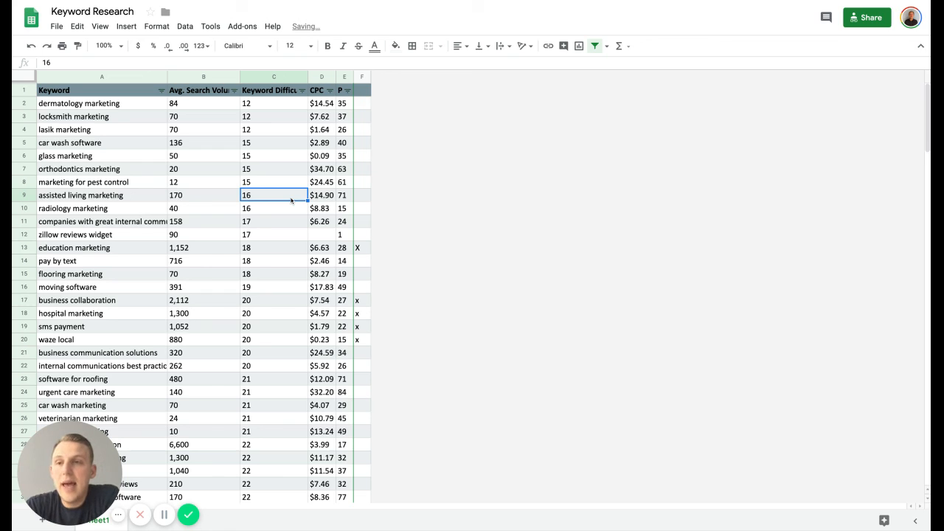